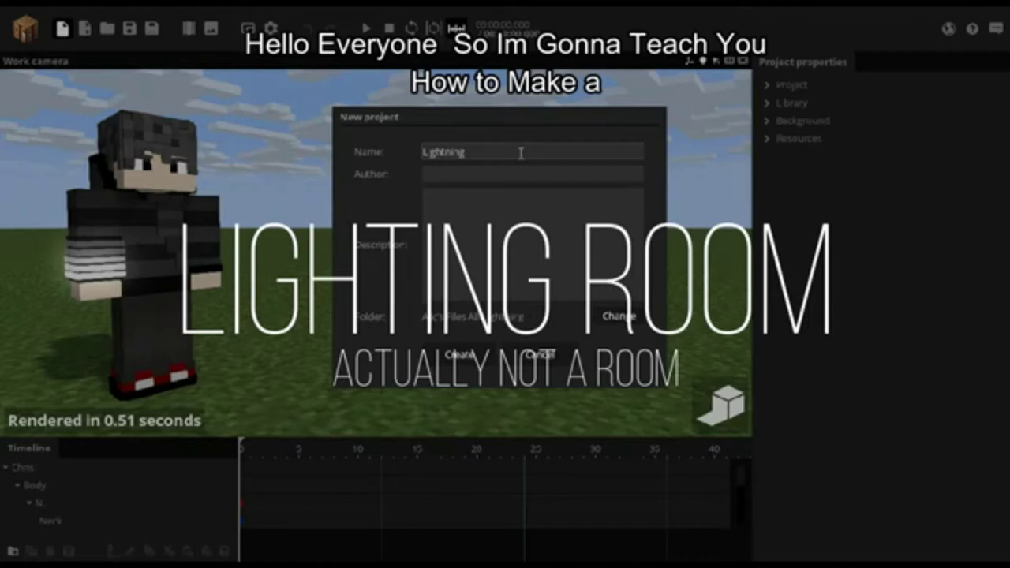
Step: Create the project named Lightning and add a Human character with the Steve variant to the scene
{"action": "left_click", "coordinate": [460, 356]}
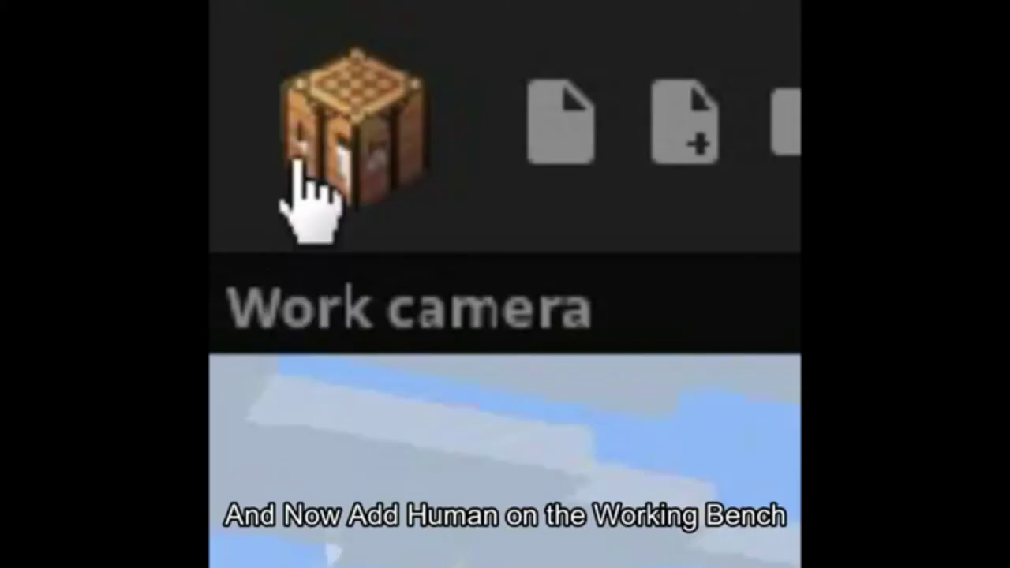
{"action": "left_click", "coordinate": [23, 34]}
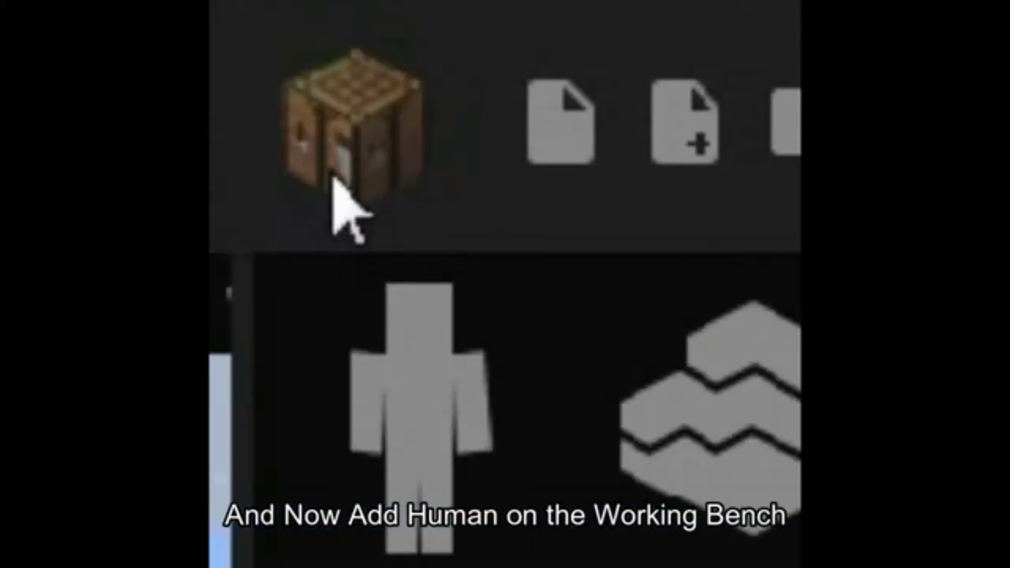
{"action": "left_click", "coordinate": [446, 442]}
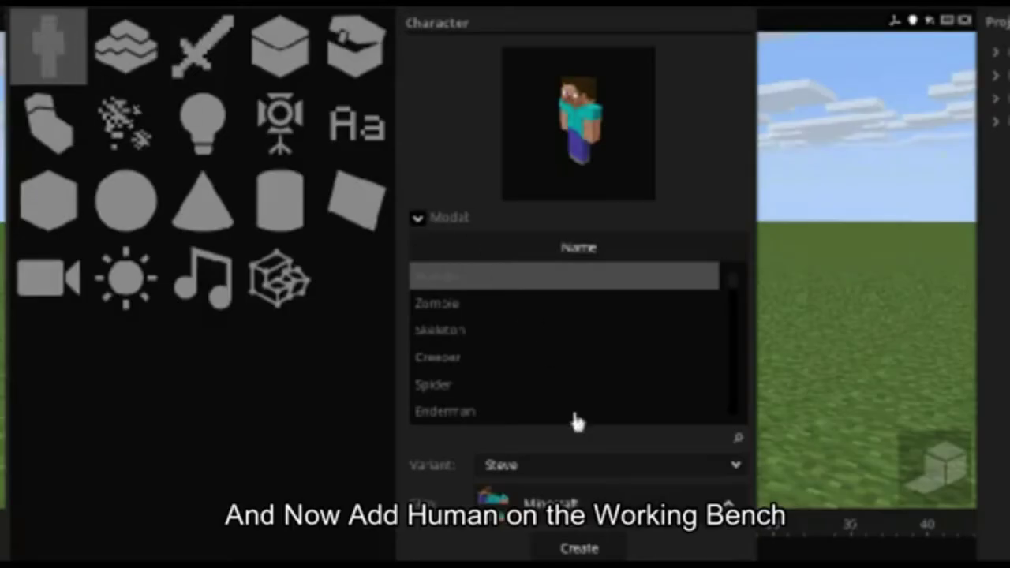
{"action": "left_click", "coordinate": [602, 551]}
{"action": "scroll", "coordinate": [397, 266], "scroll_direction": "up", "scroll_amount": 5}
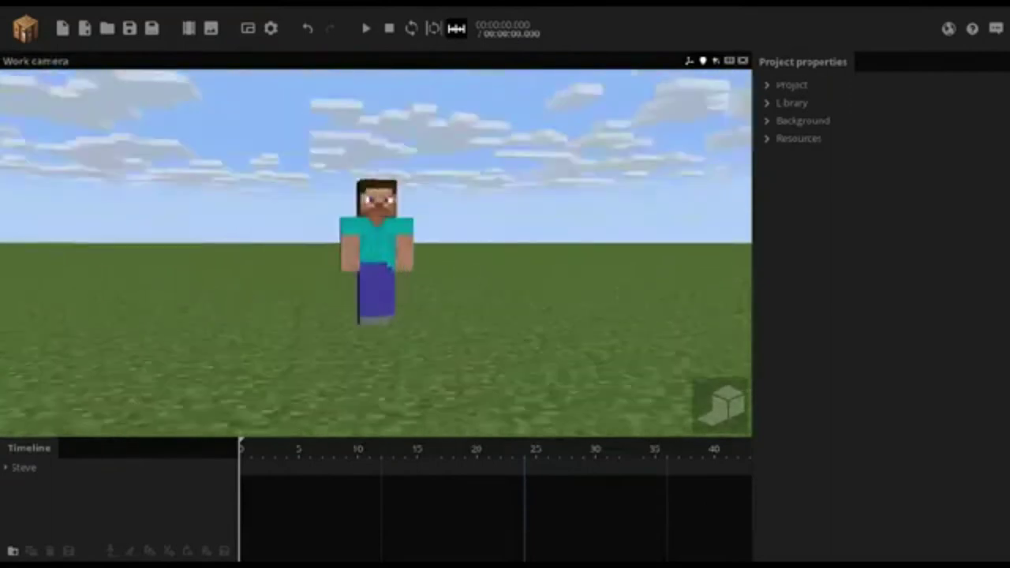
{"action": "scroll", "coordinate": [397, 267], "scroll_direction": "down", "scroll_amount": 5}
Step: Add a camera to the scene and enlarge the secondary camera view
{"action": "left_click", "coordinate": [26, 29]}
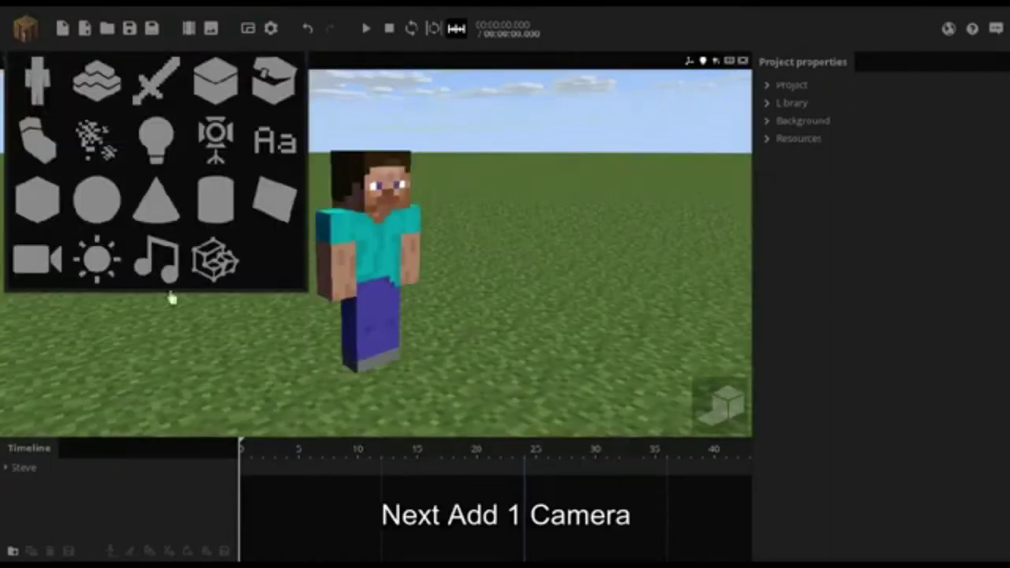
{"action": "left_click", "coordinate": [32, 261]}
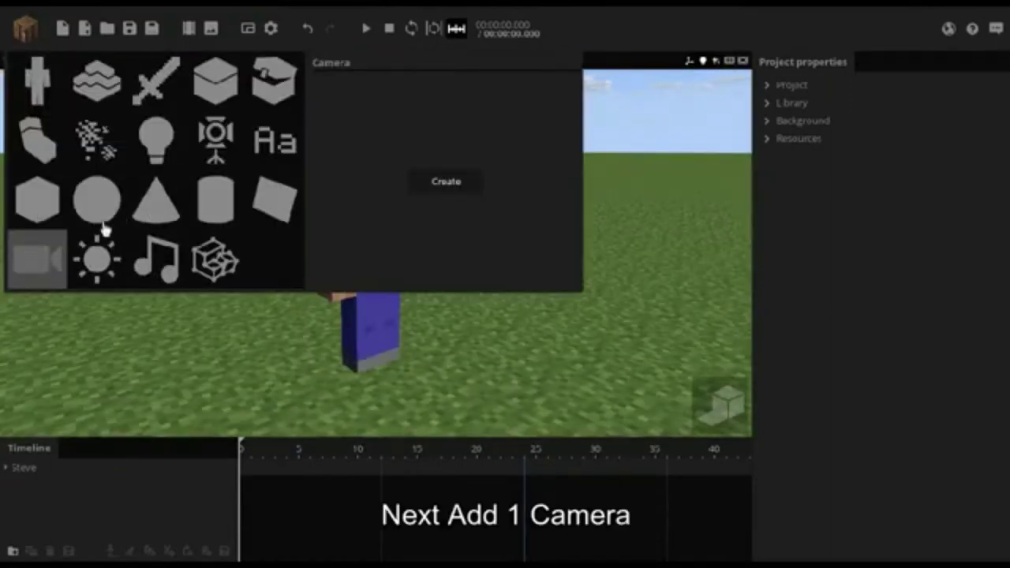
{"action": "left_click", "coordinate": [430, 187]}
{"action": "left_click_drag", "start_coordinate": [434, 315], "coordinate": [158, 341]}
Step: Set the new camera's size to HD 720p (1280x720)
{"action": "left_click", "coordinate": [406, 429]}
{"action": "scroll", "coordinate": [799, 535], "scroll_direction": "down", "scroll_amount": 1}
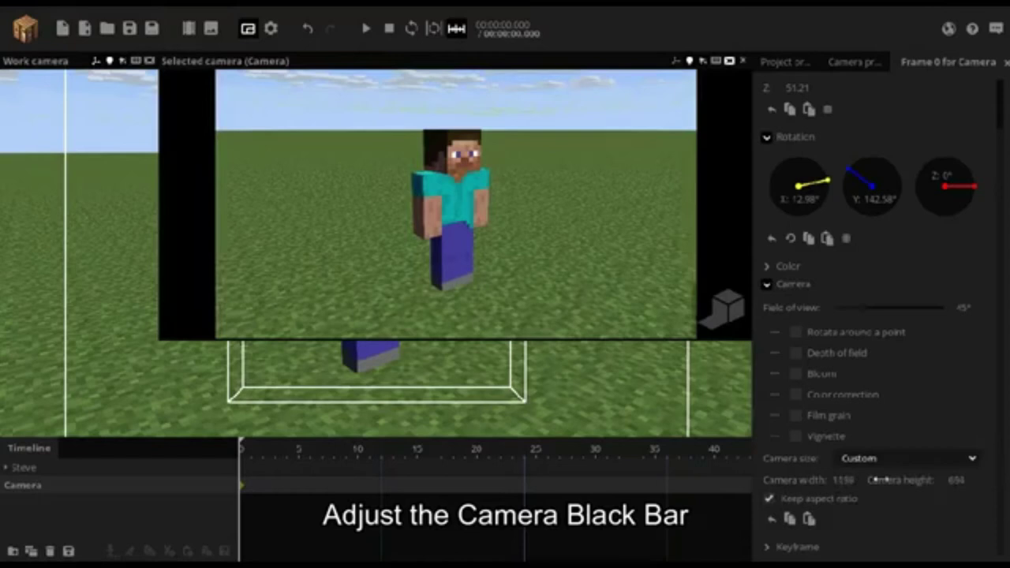
{"action": "left_click_drag", "start_coordinate": [845, 494], "coordinate": [977, 495]}
{"action": "left_click_drag", "start_coordinate": [869, 480], "coordinate": [488, 341]}
{"action": "left_click_drag", "start_coordinate": [956, 480], "coordinate": [910, 483]}
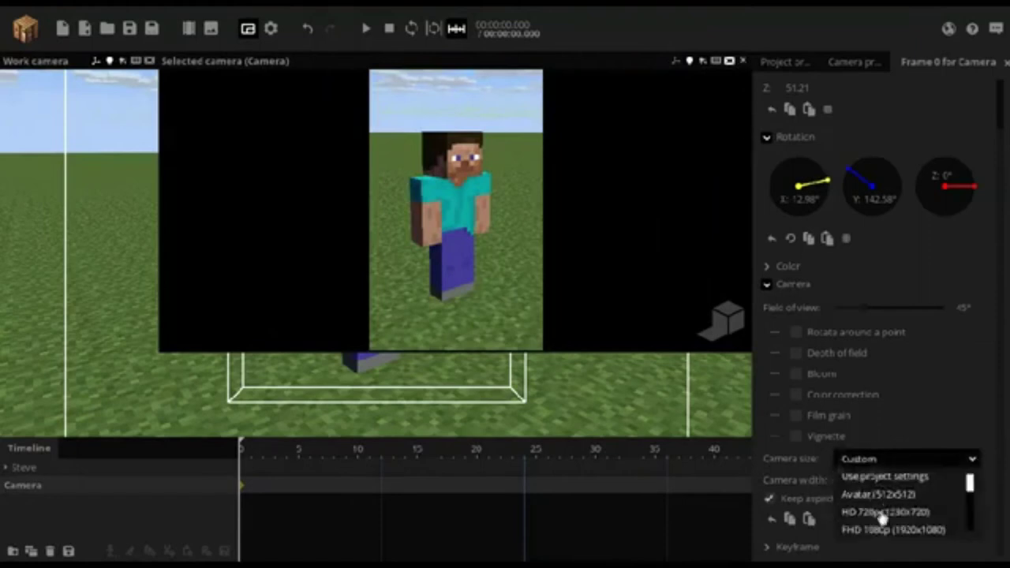
{"action": "left_click", "coordinate": [882, 513]}
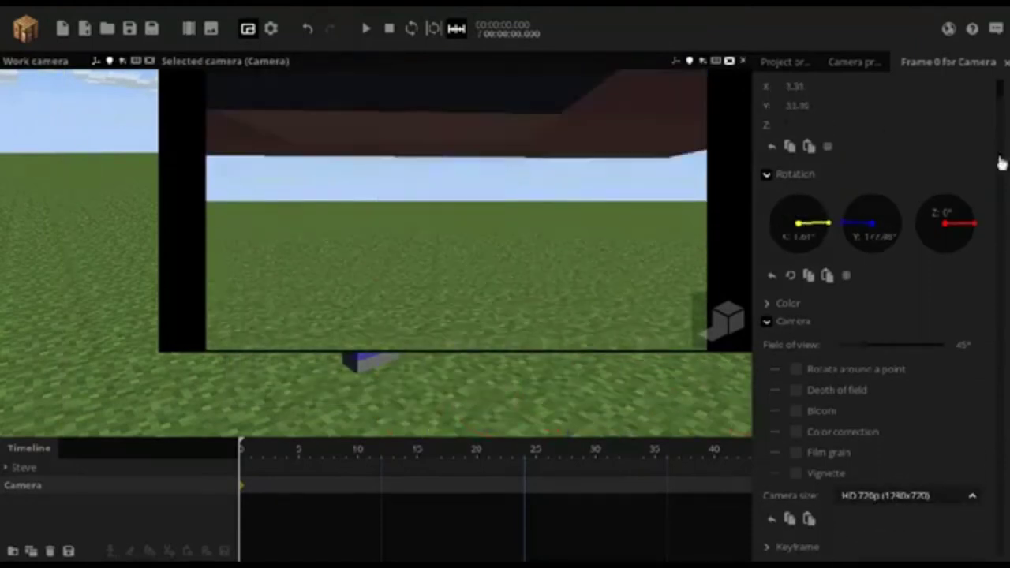
Step: Place the camera in front of Steve at X 0 and Y 24 with a Y rotation of 180°, and shrink its view
{"action": "scroll", "coordinate": [977, 169], "scroll_direction": "up", "scroll_amount": 1}
{"action": "key", "text": "Return"}
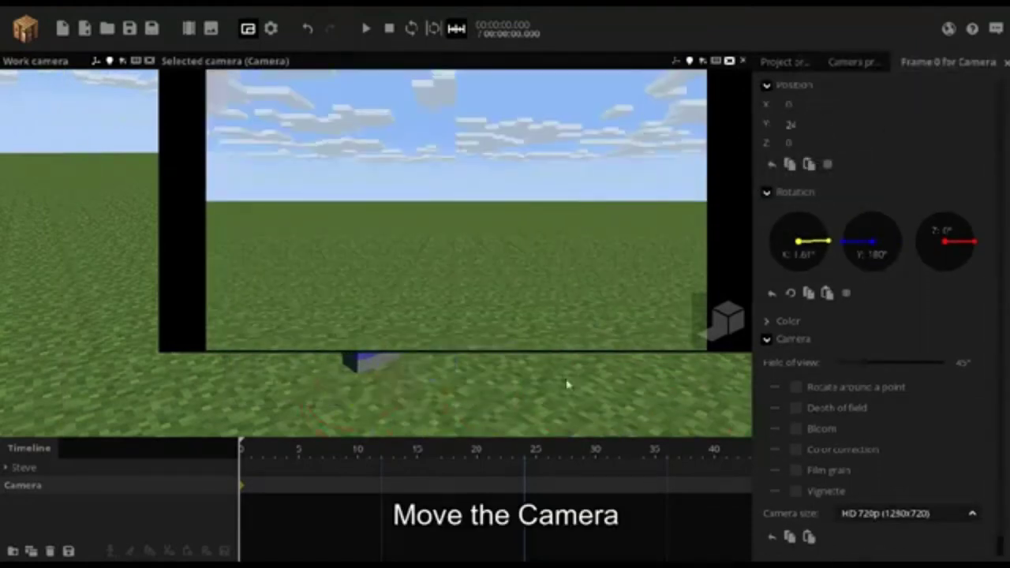
{"action": "left_click", "coordinate": [729, 60]}
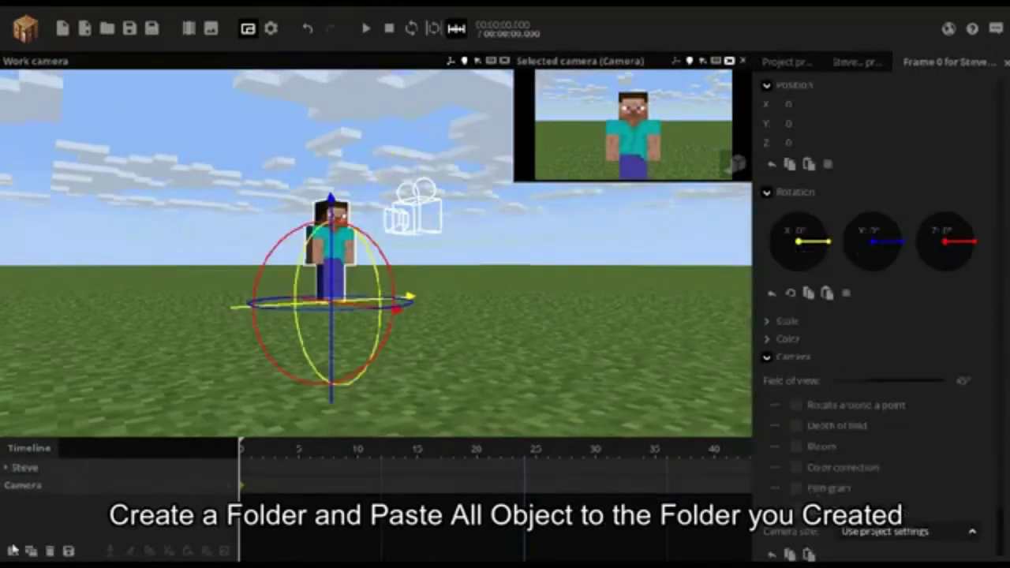
Step: Group the camera and Steve in a folder named Uh, and place a spot light parented to it above and beside Steve
{"action": "left_click", "coordinate": [13, 550]}
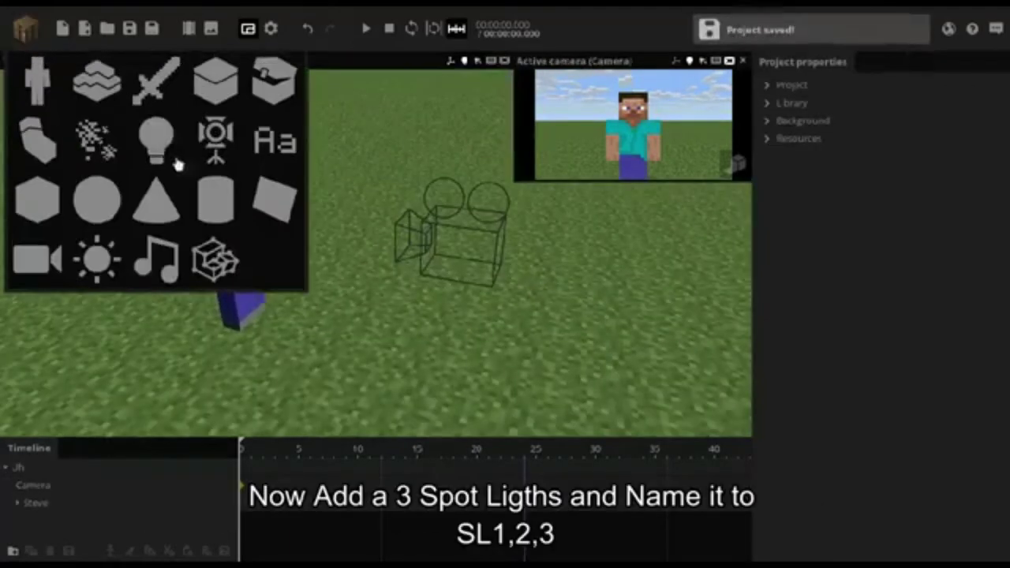
{"action": "left_click", "coordinate": [215, 141]}
{"action": "left_click", "coordinate": [438, 182]}
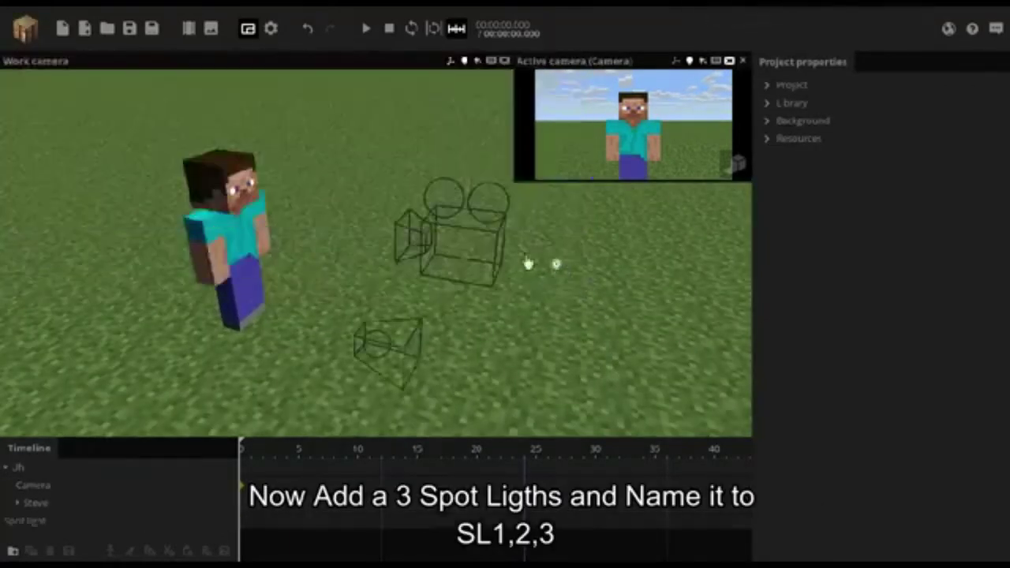
{"action": "left_click", "coordinate": [859, 177]}
{"action": "left_click", "coordinate": [837, 196]}
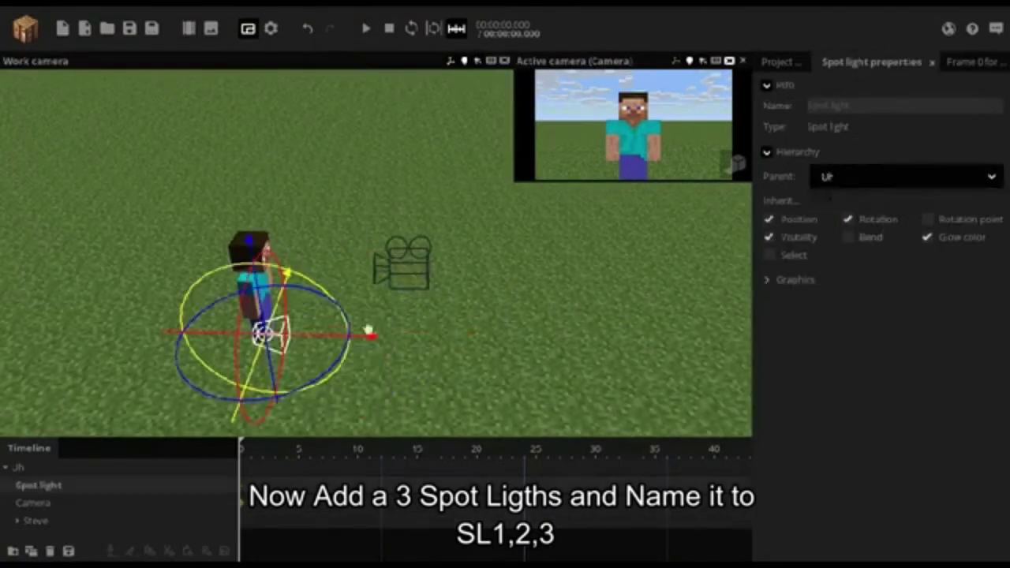
{"action": "left_click", "coordinate": [447, 352]}
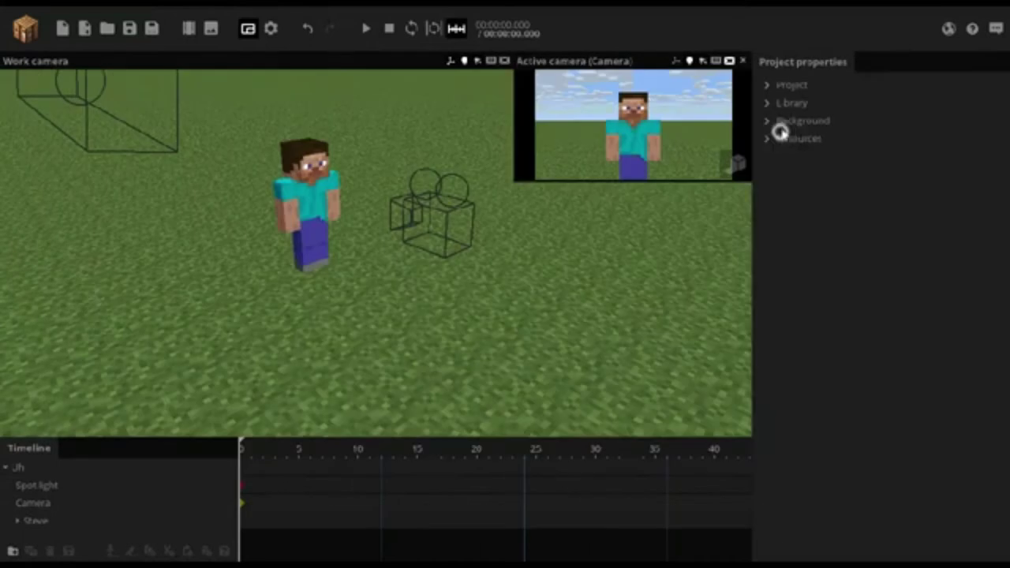
Step: Hide the clouds and ground in the project background and set the sky colour to black
{"action": "left_click", "coordinate": [778, 125]}
{"action": "left_click", "coordinate": [837, 446]}
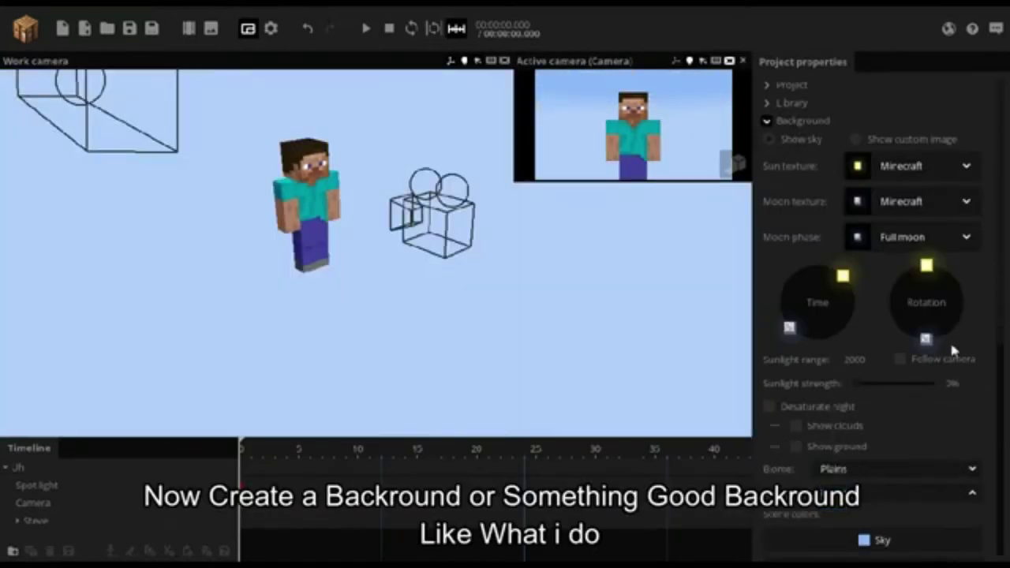
{"action": "scroll", "coordinate": [968, 303], "scroll_direction": "down", "scroll_amount": 3}
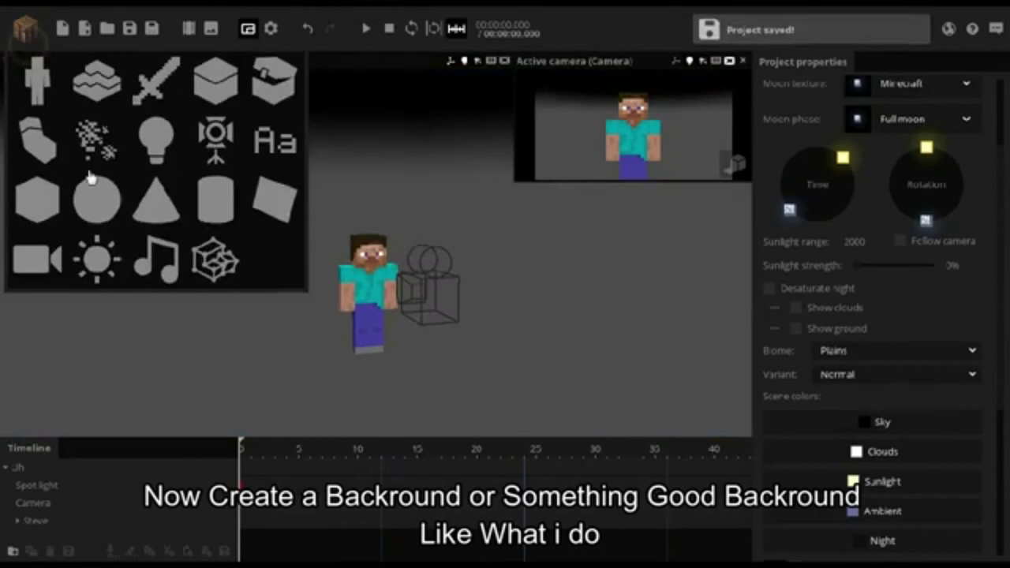
Step: Add a cylinder parented to Uh as a wide platform under Steve, and set the camera's Z position to 64
{"action": "left_click", "coordinate": [215, 199]}
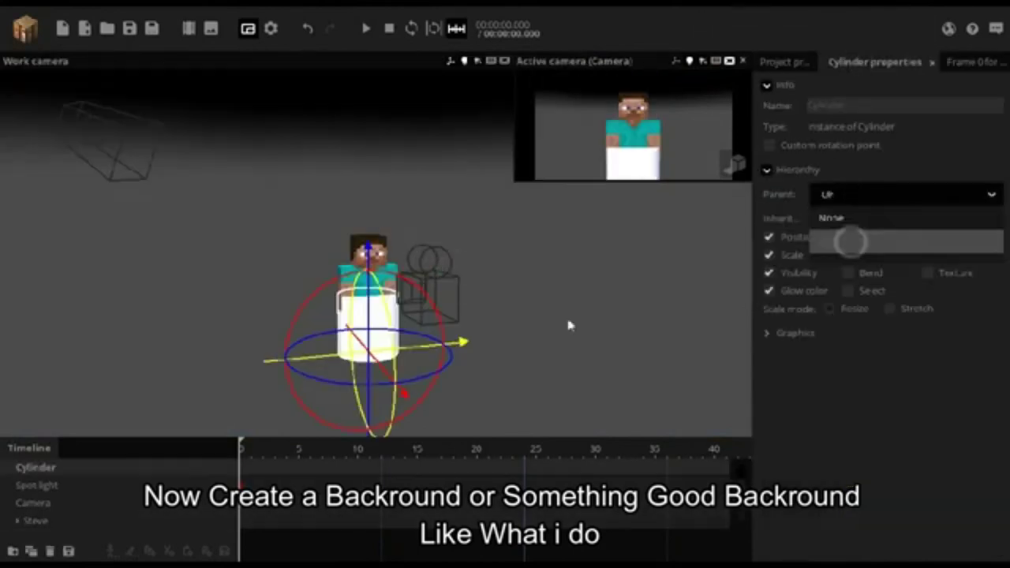
{"action": "key", "text": "Return"}
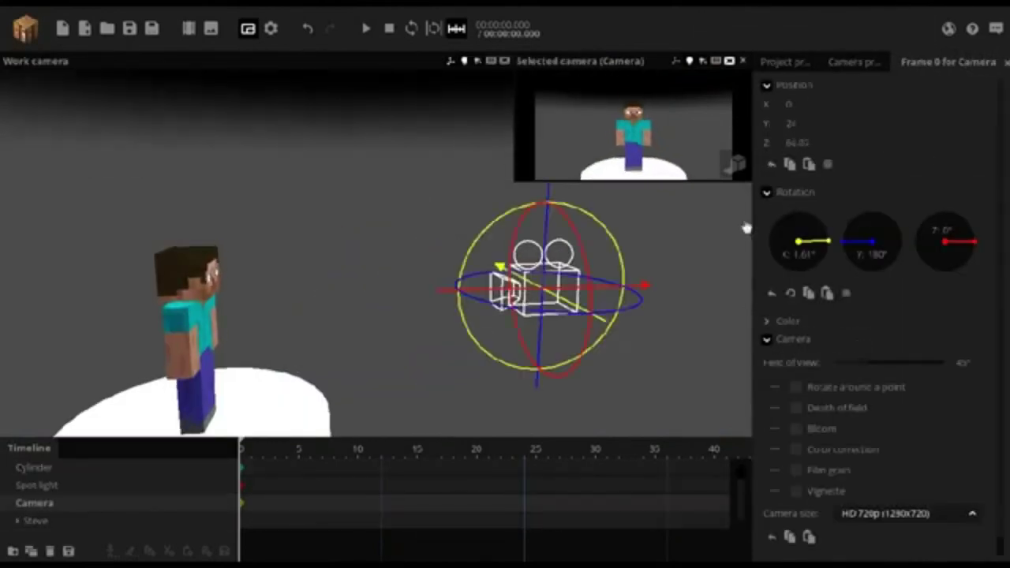
{"action": "type", "text": "64"}
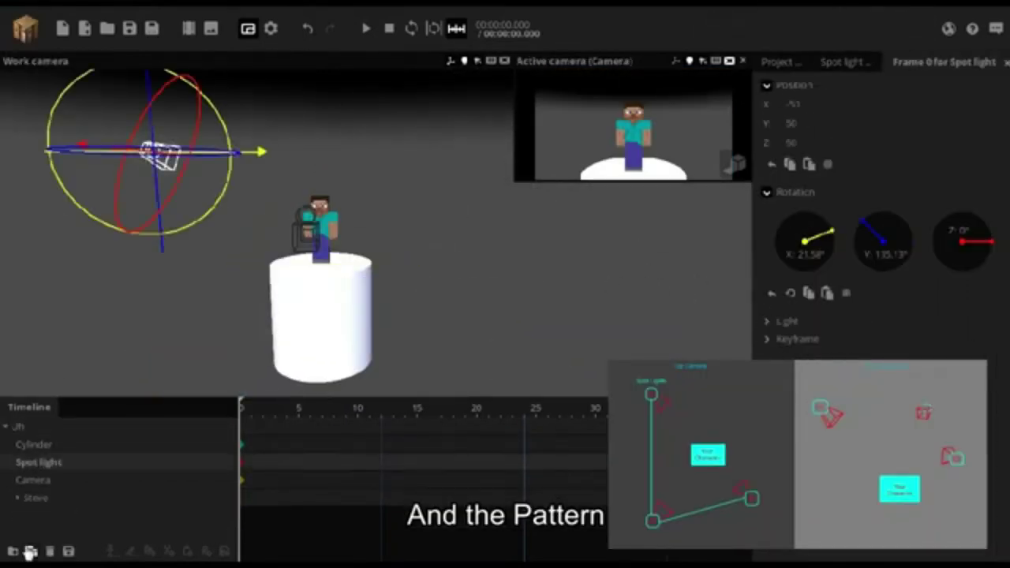
Step: Duplicate the spot light to light Steve from three sides, and scale up the Uh folder
{"action": "left_click", "coordinate": [31, 551]}
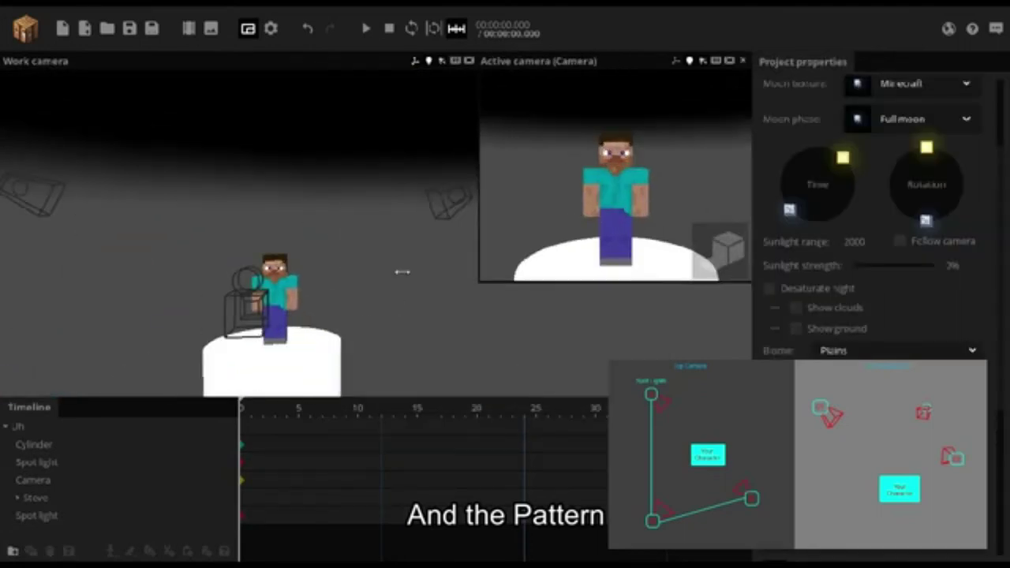
{"action": "left_click", "coordinate": [60, 480]}
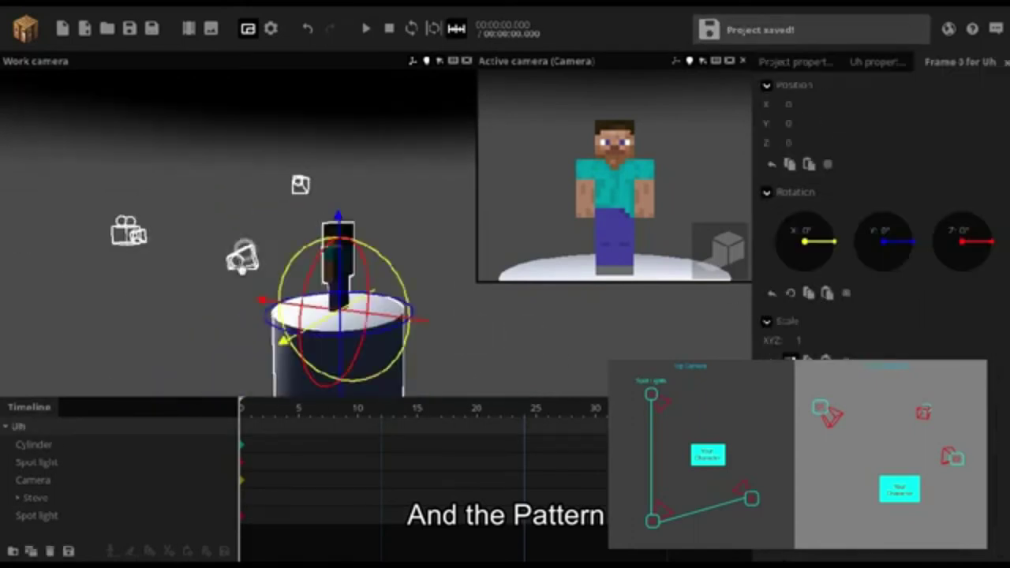
{"action": "left_click", "coordinate": [242, 258]}
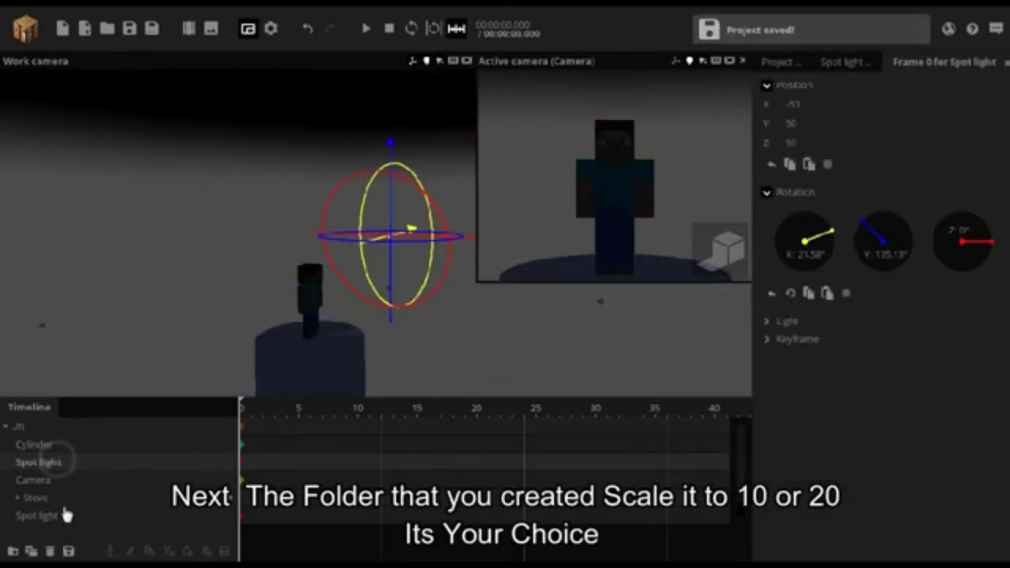
Step: Set the first spot light's range to about 1674 and its colour to pale yellow (RGB 255, 234, 185)
{"action": "left_click", "coordinate": [885, 345]}
{"action": "left_click_drag", "start_coordinate": [411, 206], "coordinate": [451, 244]}
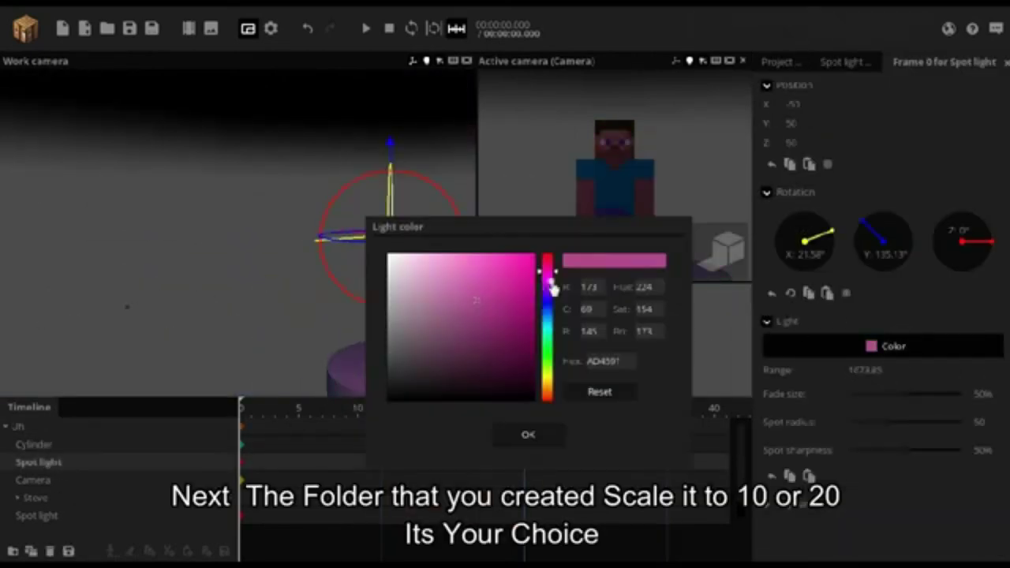
{"action": "left_click", "coordinate": [466, 284]}
{"action": "left_click_drag", "start_coordinate": [466, 288], "coordinate": [433, 255]}
{"action": "left_click_drag", "start_coordinate": [546, 260], "coordinate": [542, 397]}
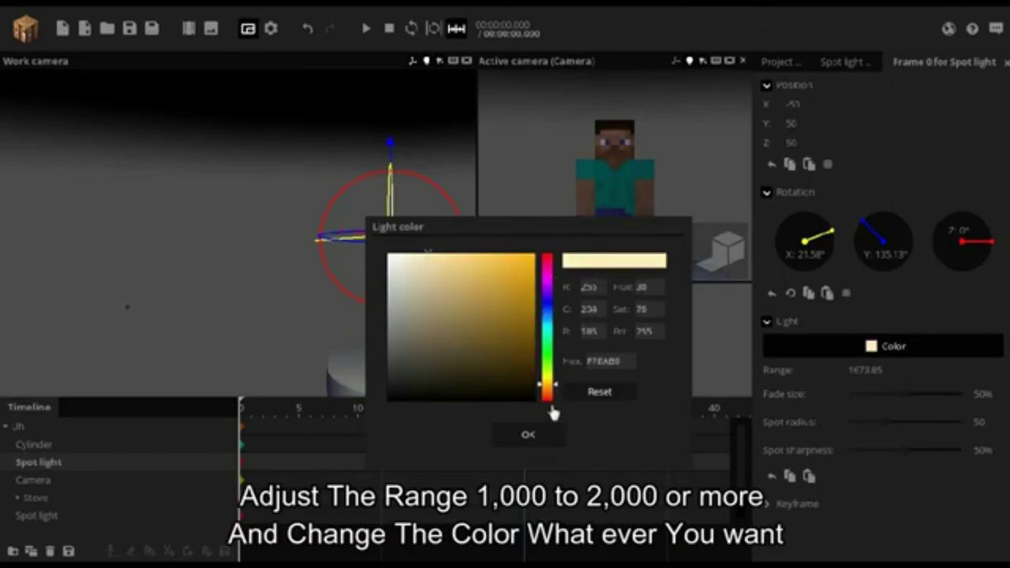
{"action": "left_click", "coordinate": [529, 435]}
Step: Adjust the light settings of the other two spot lights, giving the third a range of about 1001 and a new colour
{"action": "left_click", "coordinate": [64, 516]}
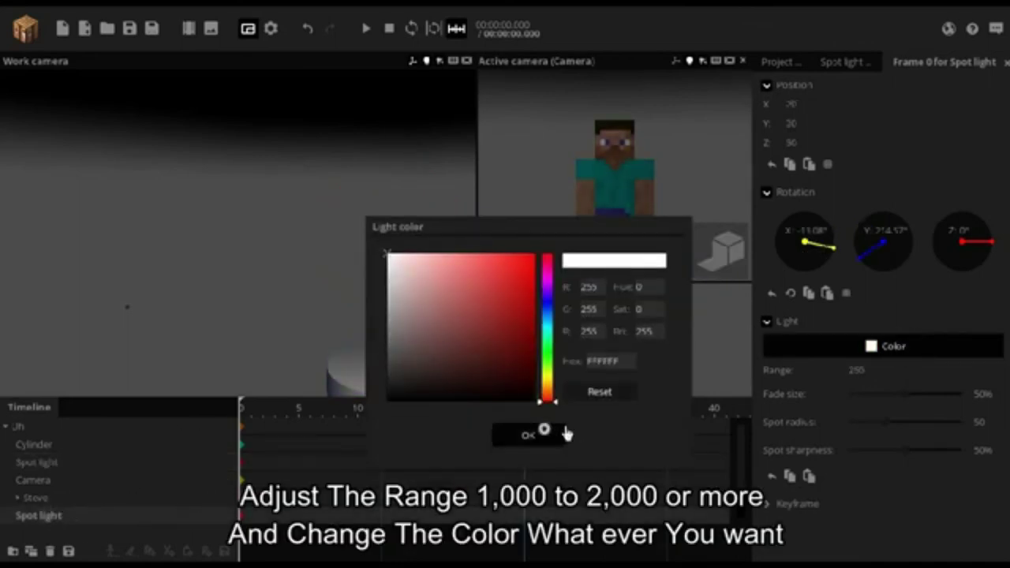
{"action": "left_click", "coordinate": [564, 432]}
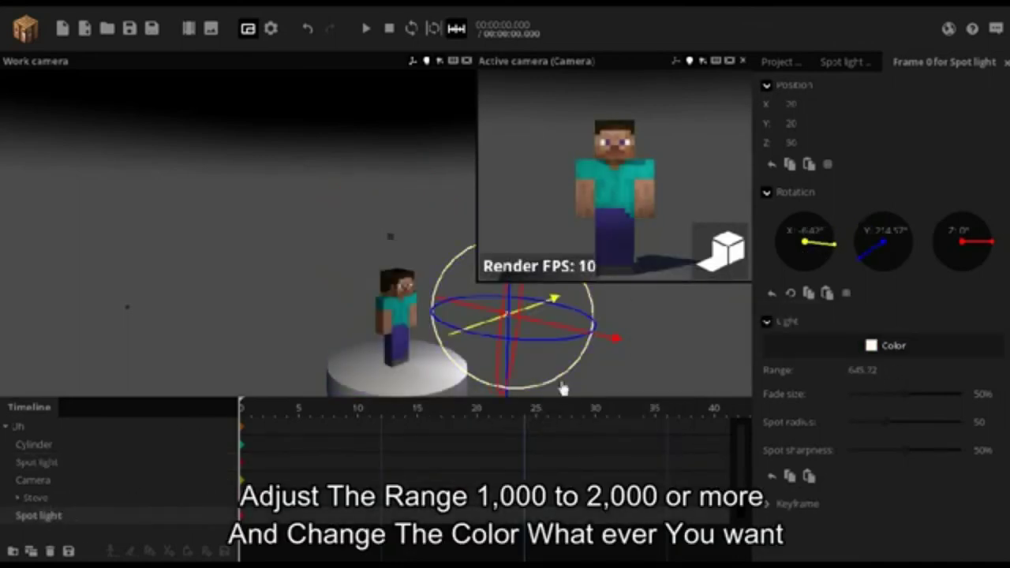
{"action": "left_click", "coordinate": [65, 515]}
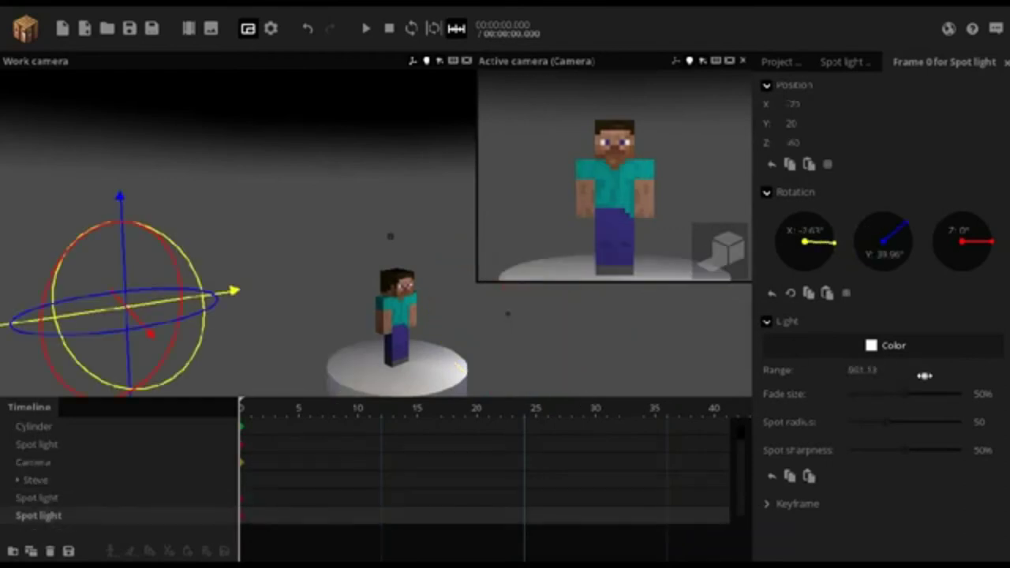
{"action": "left_click", "coordinate": [884, 346]}
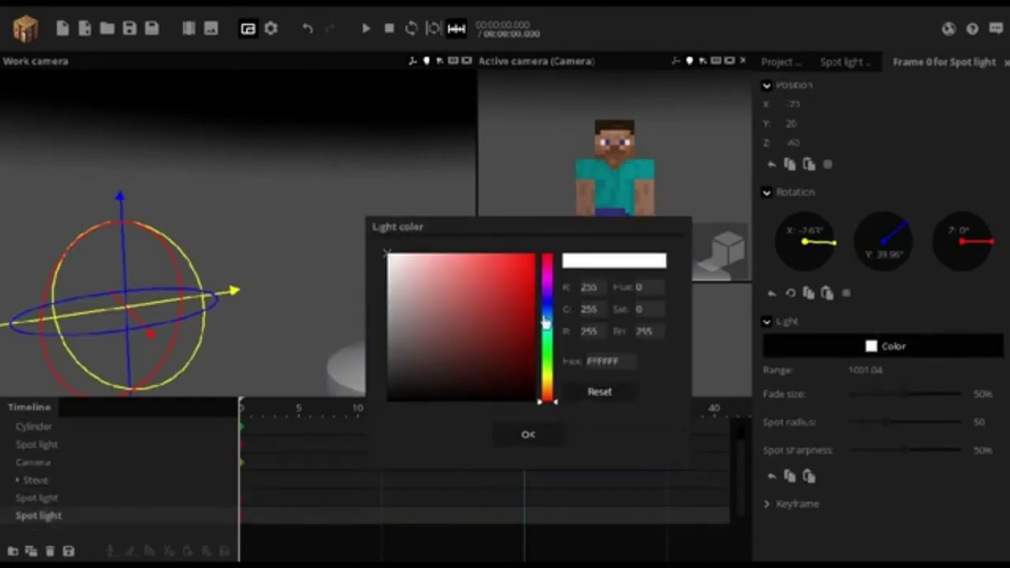
{"action": "left_click", "coordinate": [551, 351]}
{"action": "left_click", "coordinate": [489, 295]}
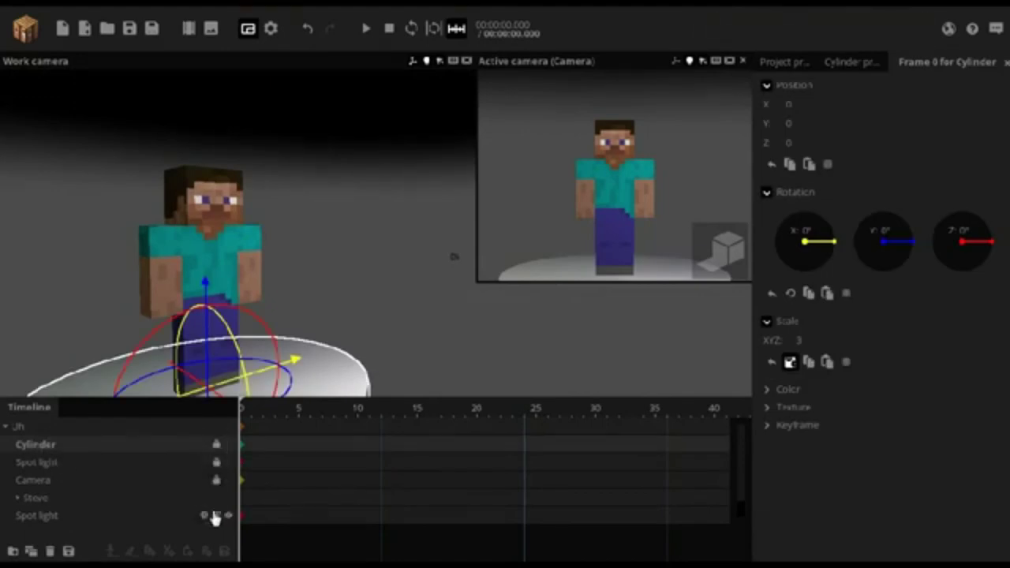
Step: Turn Steve's body parts into a starting pose and apply the test_cfg skin to the character
{"action": "left_click", "coordinate": [150, 498]}
{"action": "scroll", "coordinate": [367, 251], "scroll_direction": "up", "scroll_amount": 8}
{"action": "left_click", "coordinate": [367, 251]}
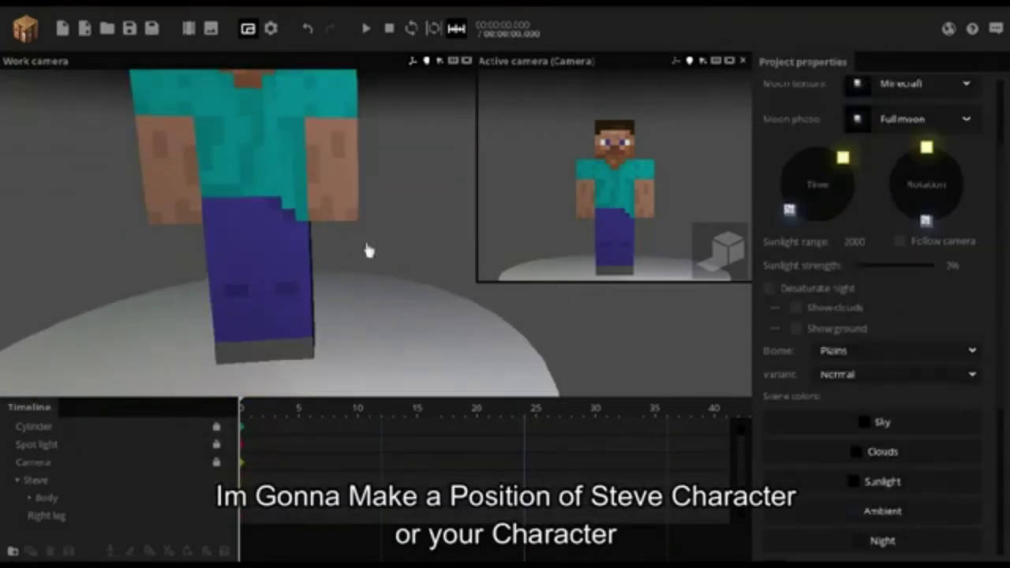
{"action": "left_click", "coordinate": [331, 205]}
{"action": "left_click_drag", "start_coordinate": [308, 237], "coordinate": [280, 312]}
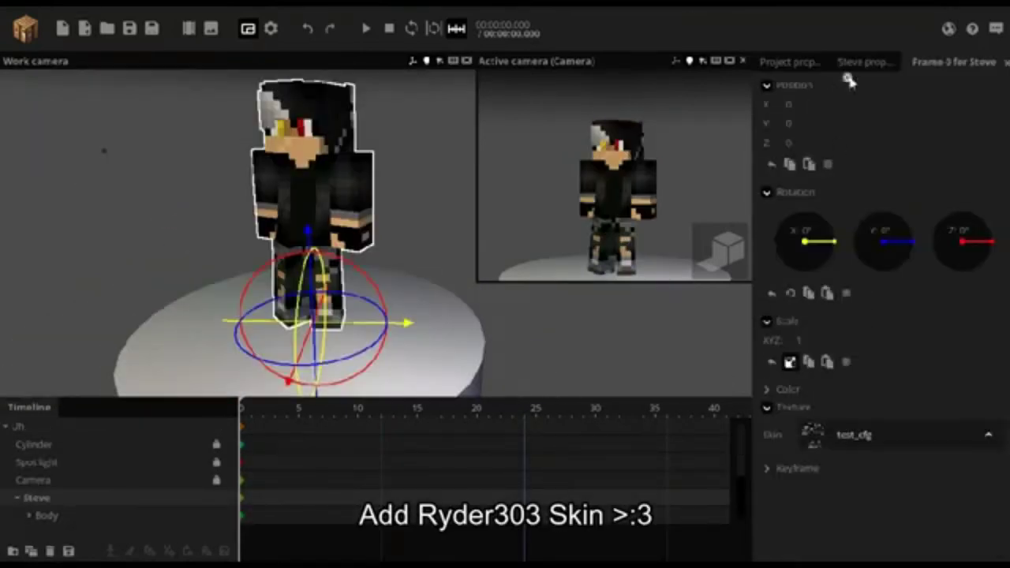
Step: Pose the character with the right arm bent up to the head and the left hand on the hip
{"action": "left_click", "coordinate": [842, 62]}
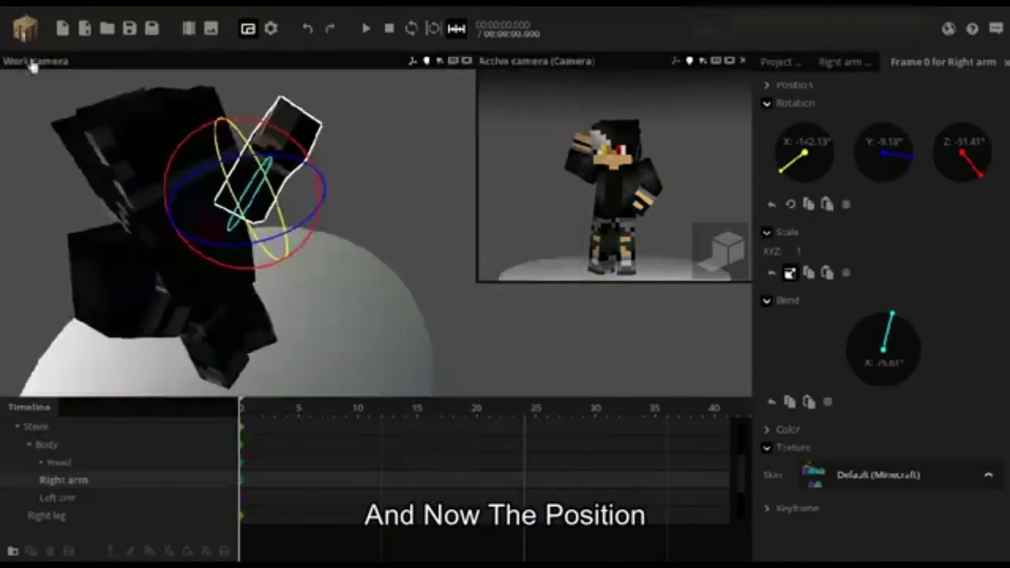
{"action": "scroll", "coordinate": [158, 514], "scroll_direction": "down", "scroll_amount": 3}
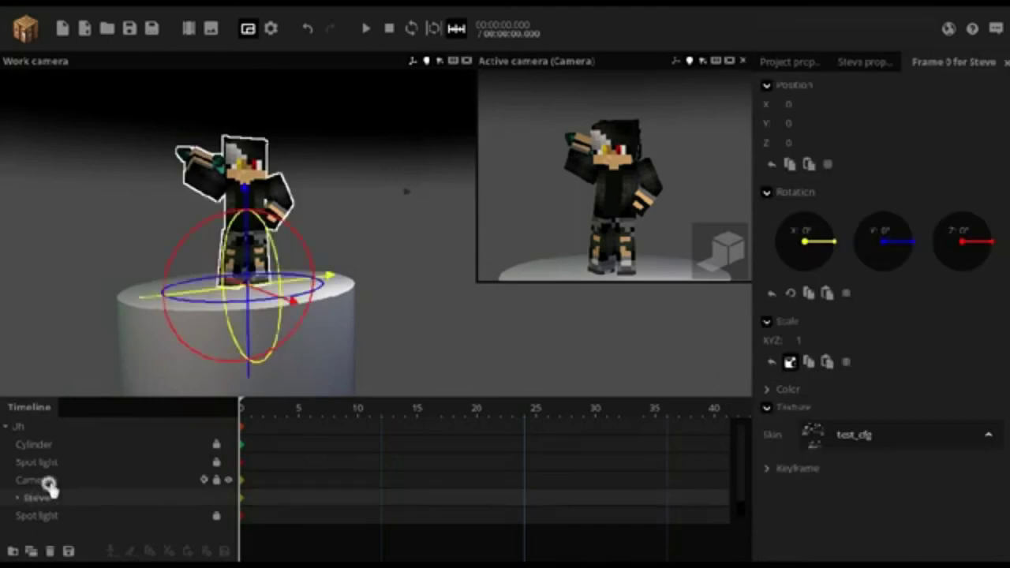
Step: Set the camera's Y position to 20 to reframe the posed character
{"action": "left_click", "coordinate": [34, 479]}
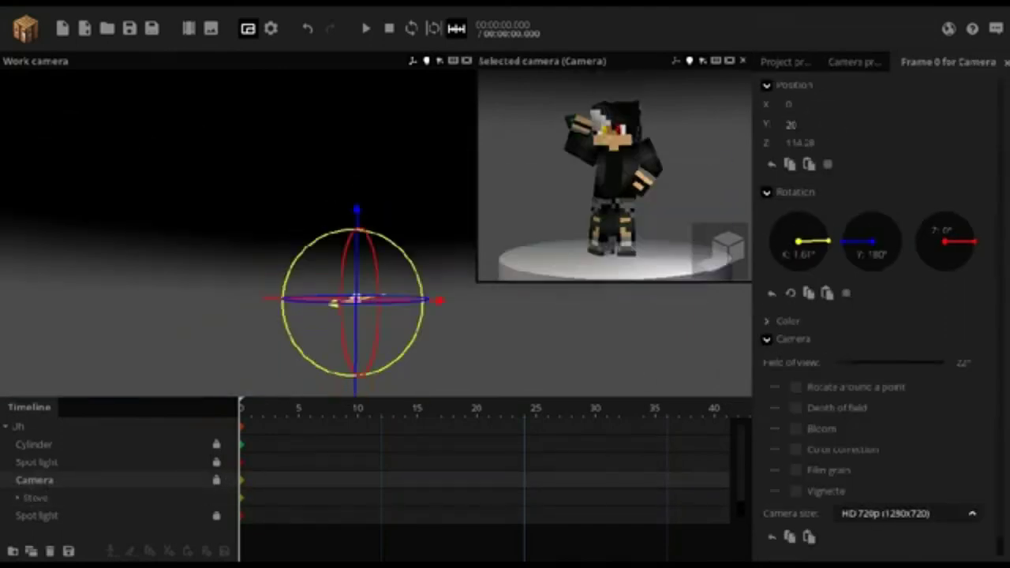
Step: Enable bloom on the camera with a radius of about 147%, and turn on depth of field with its fringe option
{"action": "left_click", "coordinate": [47, 478]}
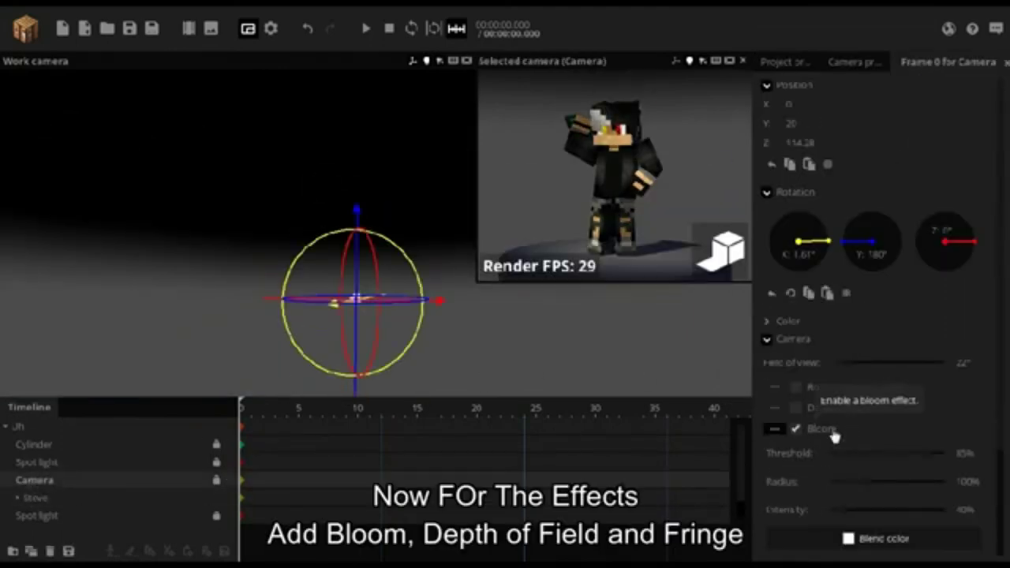
{"action": "scroll", "coordinate": [1005, 405], "scroll_direction": "down", "scroll_amount": 2}
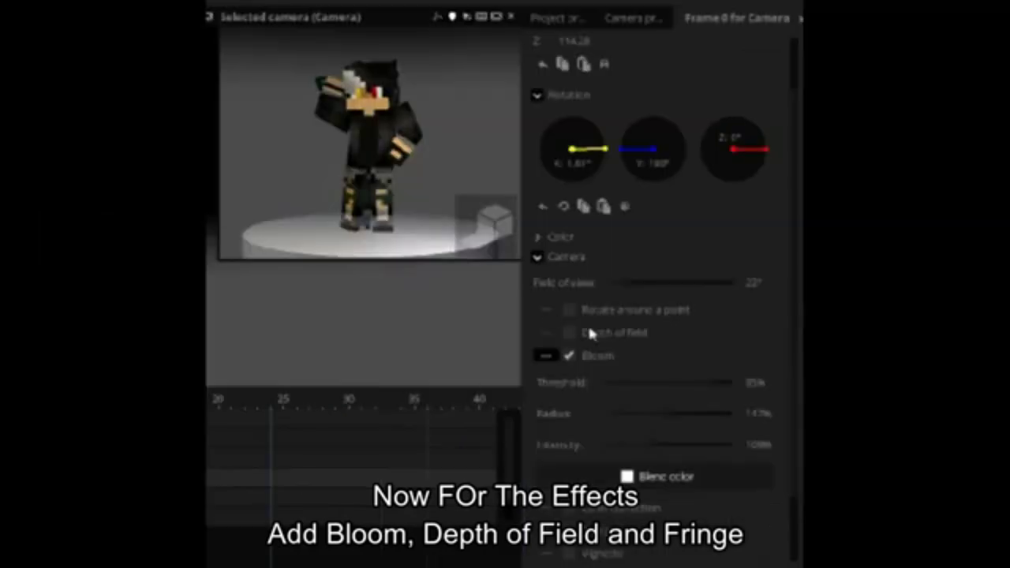
{"action": "left_click", "coordinate": [796, 369]}
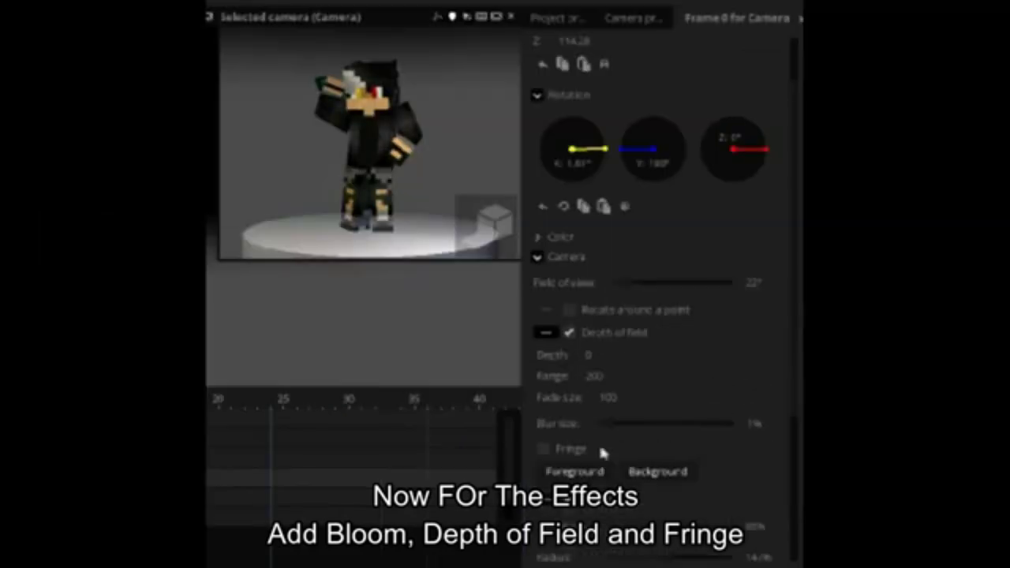
{"action": "left_click", "coordinate": [543, 449]}
{"action": "scroll", "coordinate": [641, 366], "scroll_direction": "down", "scroll_amount": 3}
Step: Widen the camera's depth of field range to more than 1100 and set its blur size to about 1.94%
{"action": "mouse_move", "coordinate": [611, 216]}
{"action": "left_mouse_down"}
{"action": "mouse_move", "coordinate": [746, 228]}
{"action": "mouse_move", "coordinate": [615, 219]}
{"action": "left_mouse_up"}
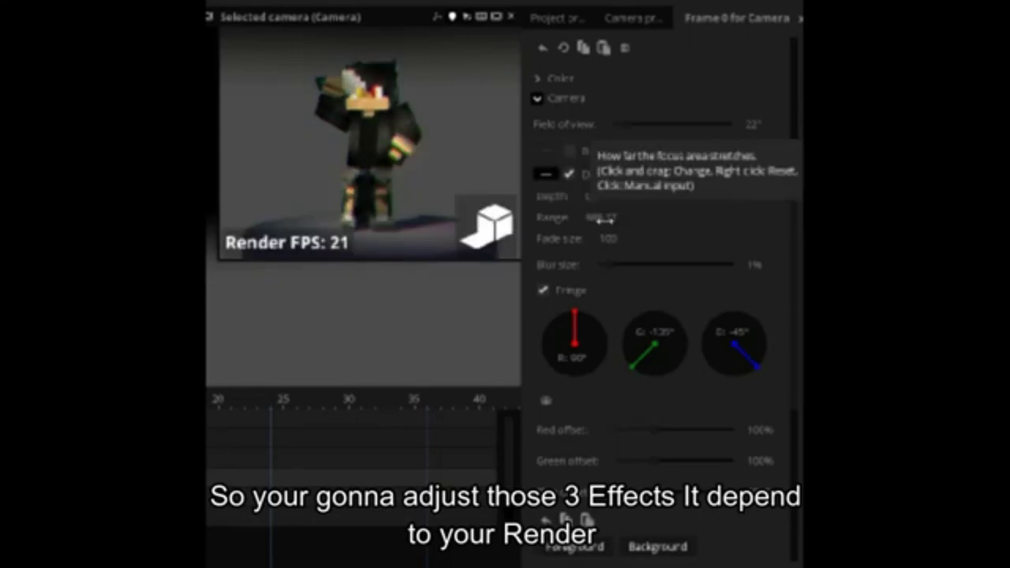
{"action": "left_click", "coordinate": [614, 219]}
{"action": "type", "text": "1111"}
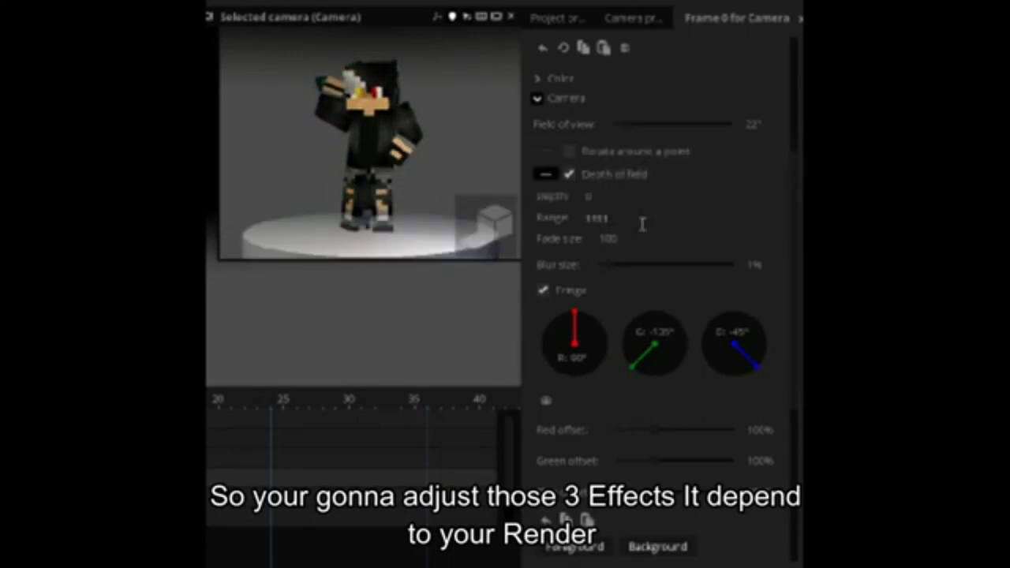
{"action": "type", "text": "5"}
{"action": "left_click", "coordinate": [775, 235]}
{"action": "left_click_drag", "start_coordinate": [620, 217], "coordinate": [626, 220]}
{"action": "left_click_drag", "start_coordinate": [611, 269], "coordinate": [625, 274]}
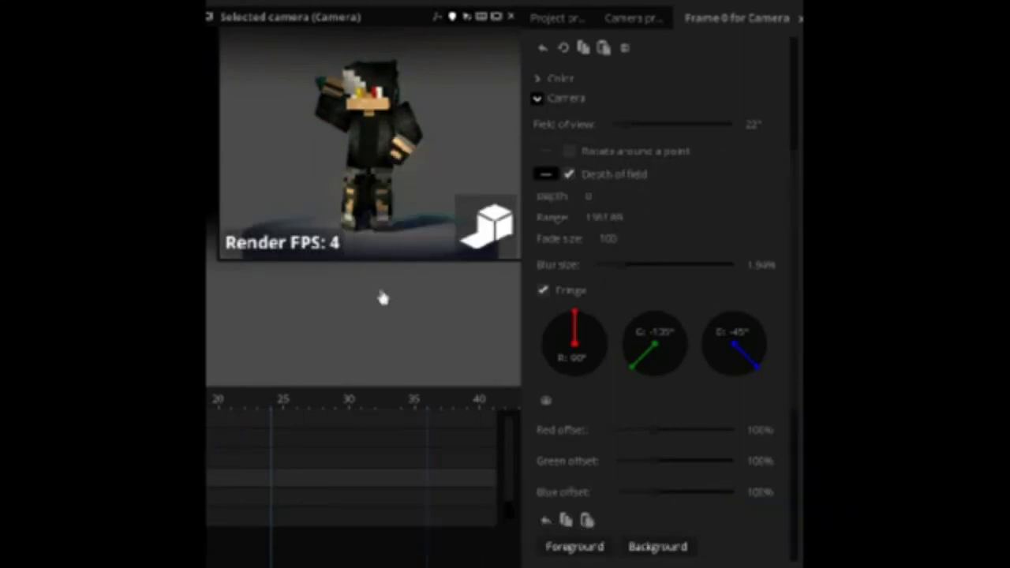
{"action": "left_click", "coordinate": [289, 323]}
{"action": "key", "text": "ctrl+z"}
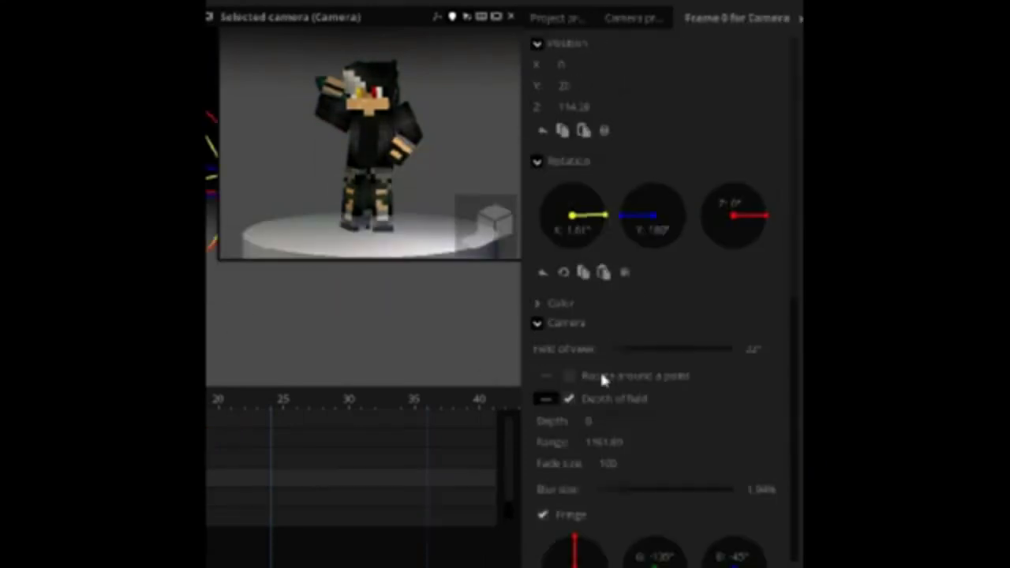
Step: Adjust the camera's bloom, lowering the threshold to about 78%, raising the radius to about 190% and changing the intensity
{"action": "scroll", "coordinate": [659, 271], "scroll_direction": "down", "scroll_amount": 10}
{"action": "left_click_drag", "start_coordinate": [717, 326], "coordinate": [643, 327]}
{"action": "mouse_move", "coordinate": [722, 330]}
{"action": "left_mouse_down"}
{"action": "mouse_move", "coordinate": [672, 330]}
{"action": "mouse_move", "coordinate": [708, 323]}
{"action": "left_mouse_up"}
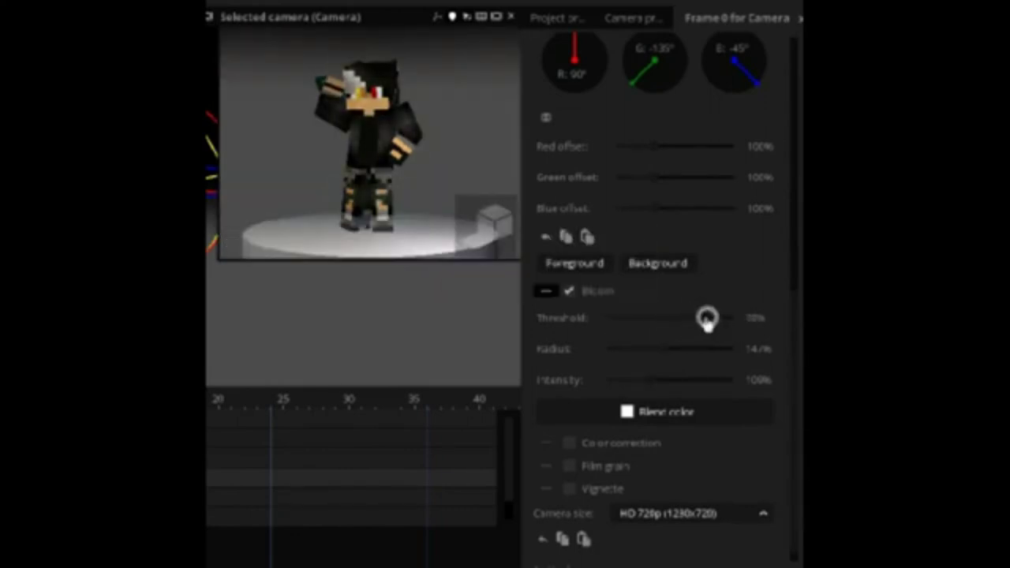
{"action": "mouse_move", "coordinate": [678, 353]}
{"action": "left_mouse_down"}
{"action": "mouse_move", "coordinate": [675, 366]}
{"action": "mouse_move", "coordinate": [687, 351]}
{"action": "left_mouse_up"}
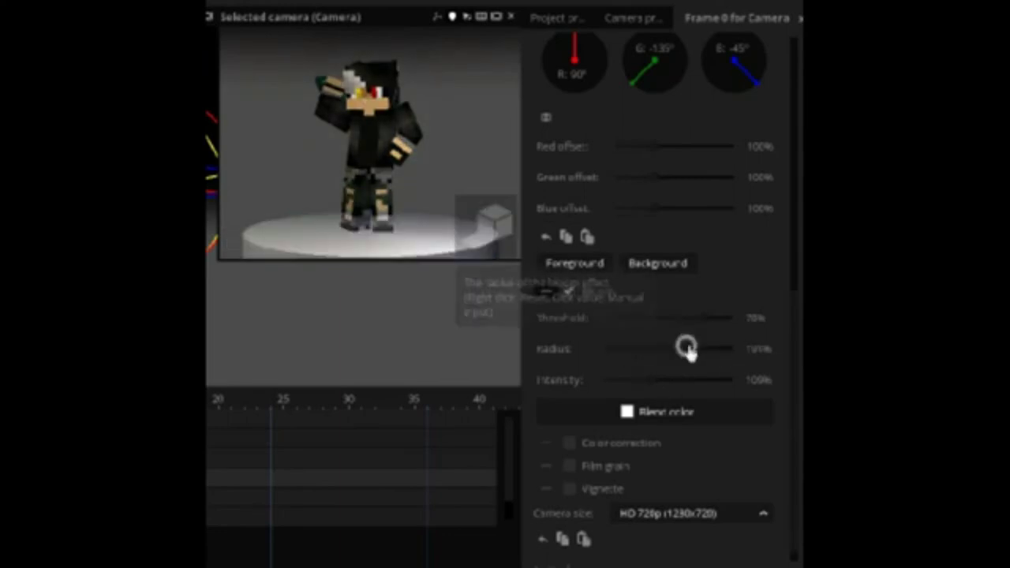
{"action": "left_click_drag", "start_coordinate": [726, 385], "coordinate": [634, 384]}
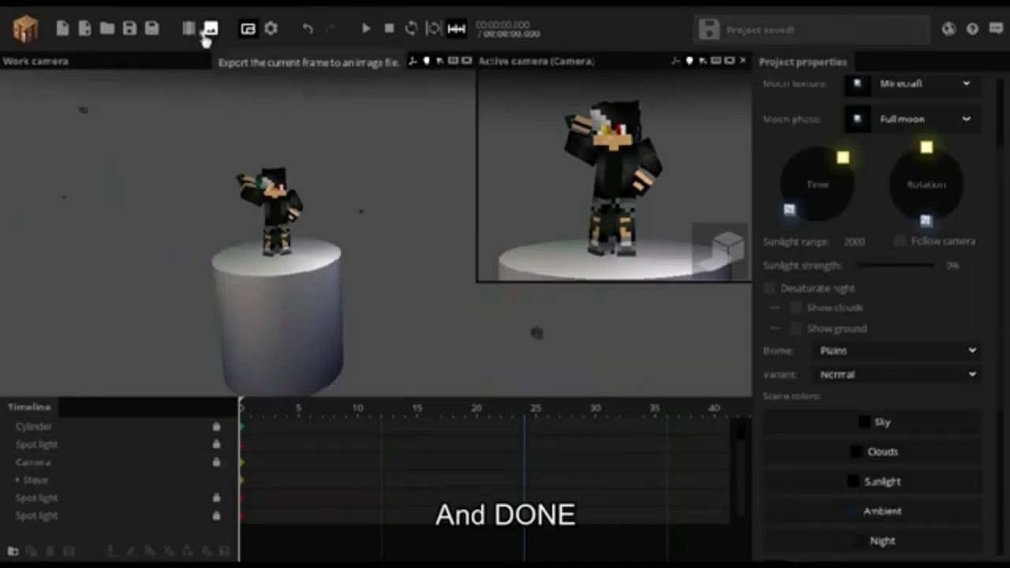
Step: Export the current frame of the finished scene to an image file
{"action": "left_click", "coordinate": [203, 41]}
{"action": "left_click", "coordinate": [492, 225]}
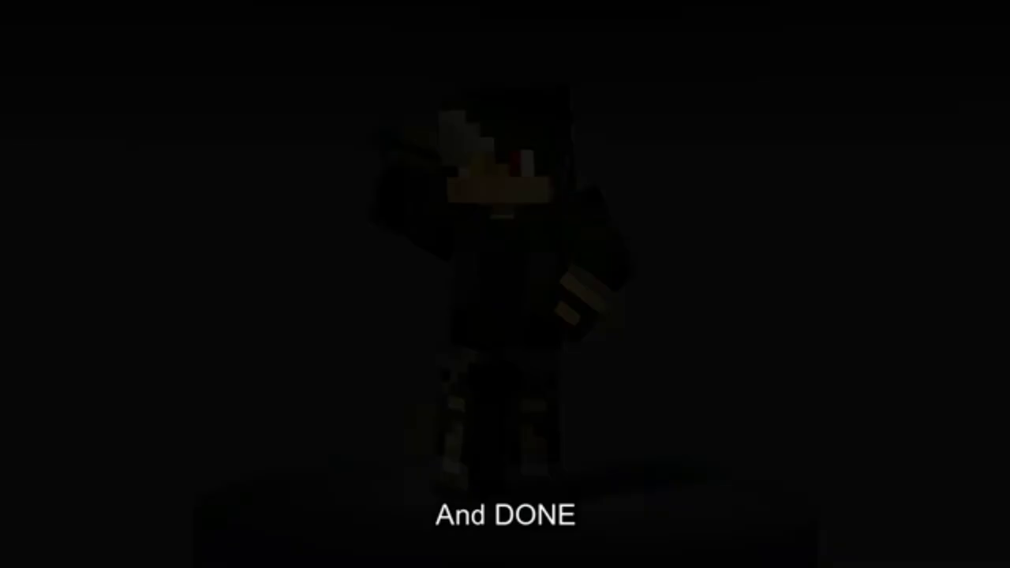